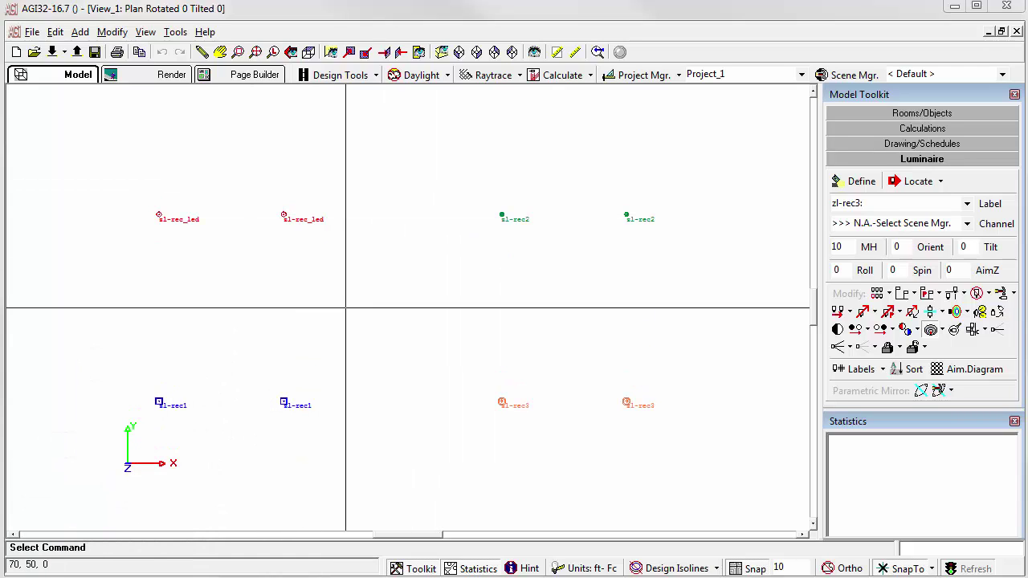
Set the luminaire isoline template to 0.5 ft line width, with isolines labelled every 50
left_click(931, 330)
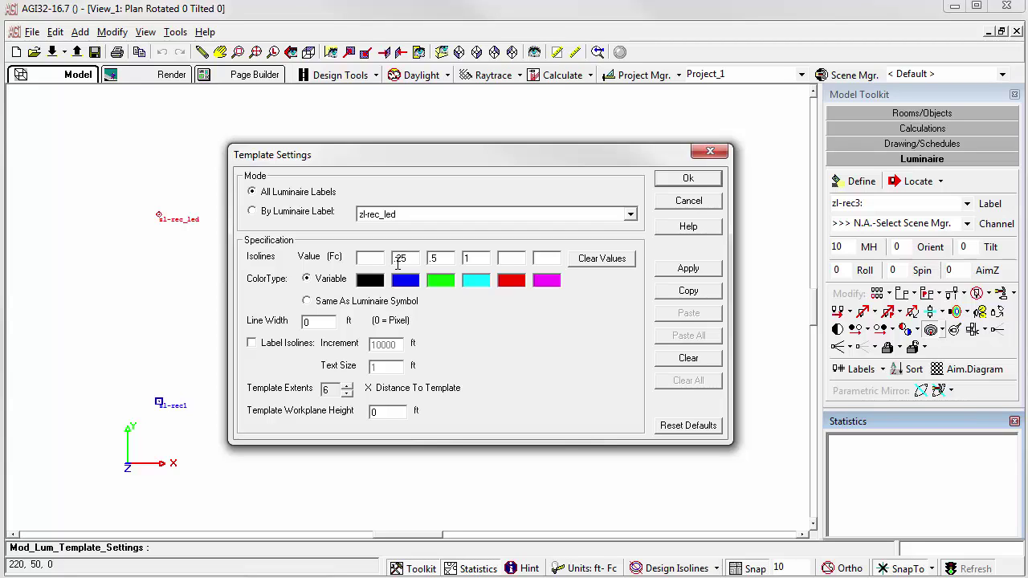
double_click(314, 322)
type(".5")
left_click(277, 344)
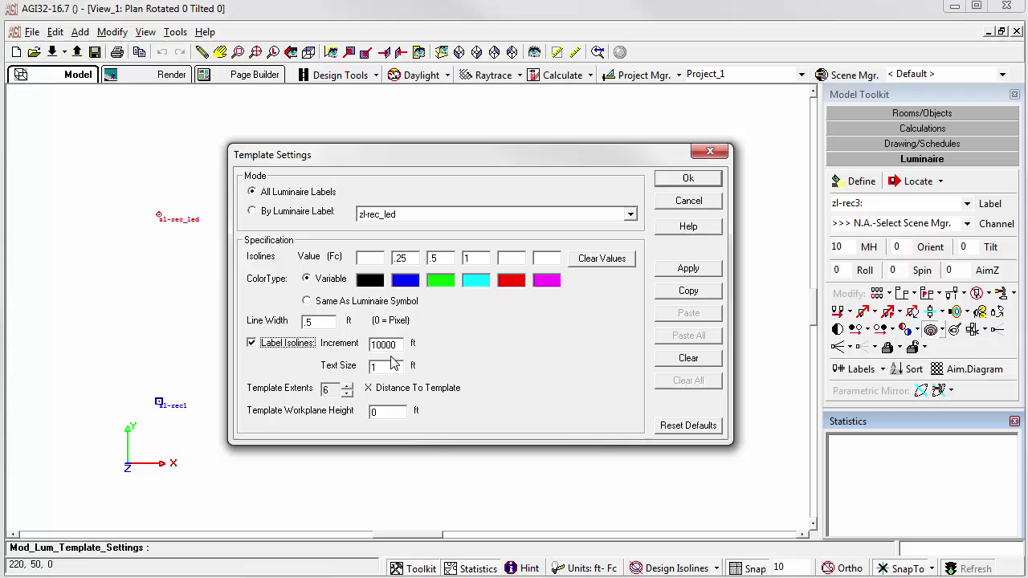
double_click(391, 345)
type("50")
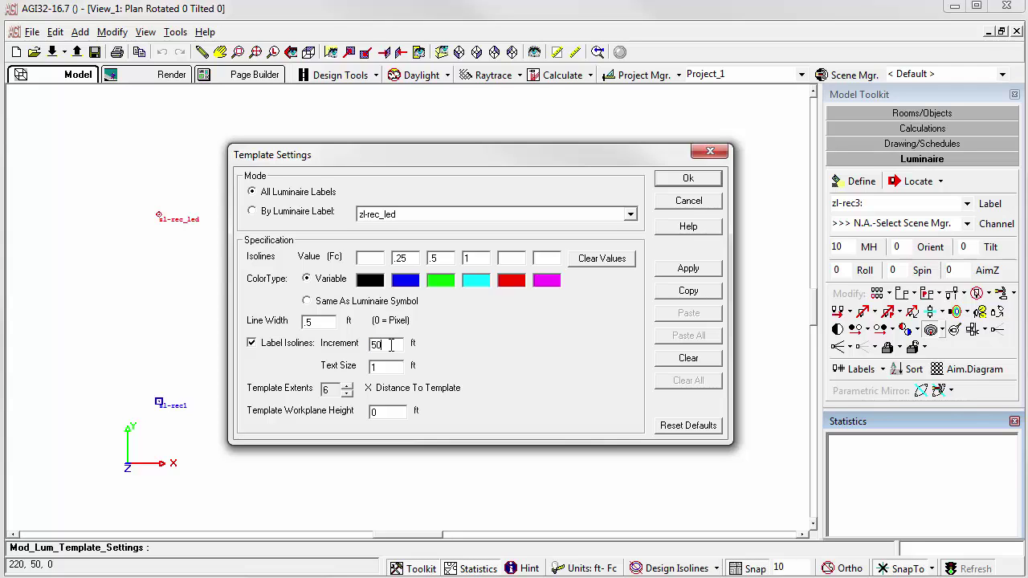
left_click(681, 179)
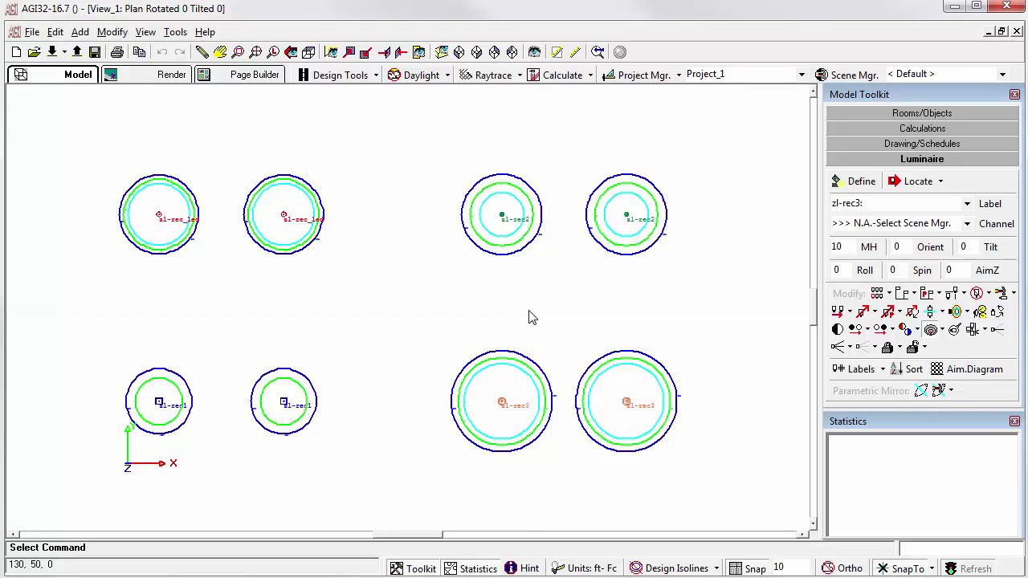
Zoom in on zl-rec1 to inspect its isoline circles, then zoom back out
scroll(283, 402, "up", 2)
scroll(408, 308, "up", 1)
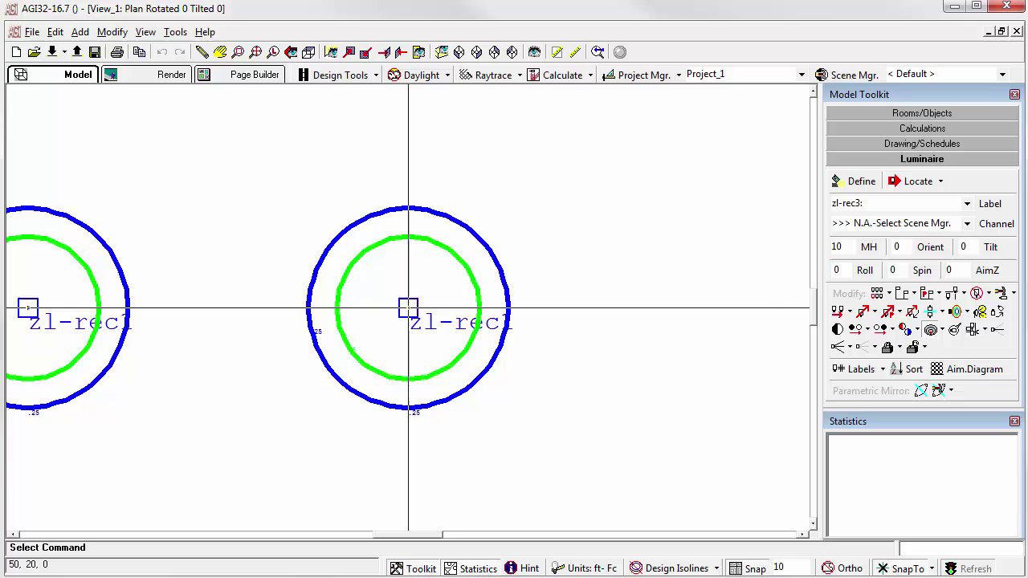
scroll(408, 307, "down", 1)
scroll(408, 308, "down", 1)
scroll(408, 308, "down", 1)
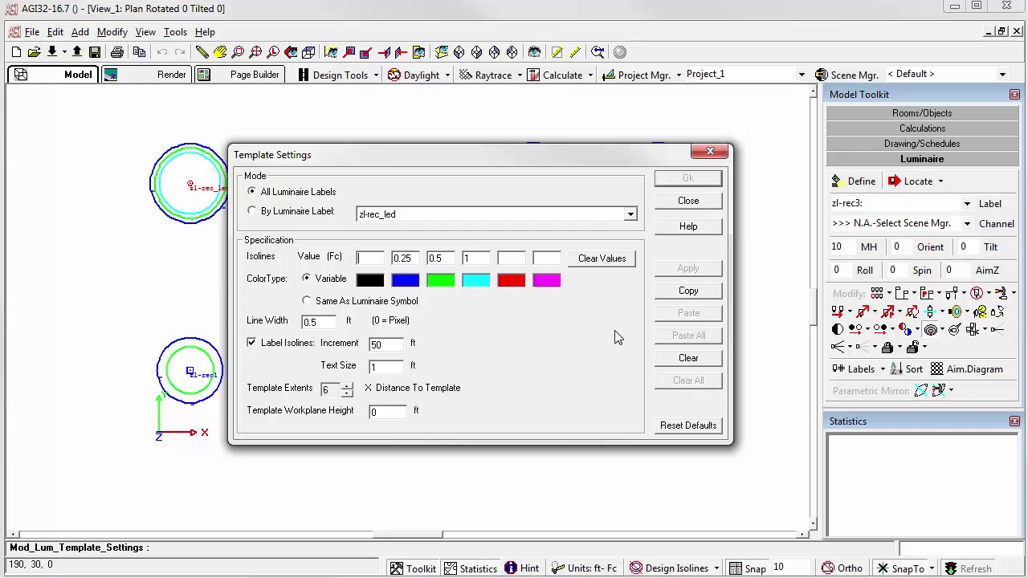
Copy the All Luminaire Labels template, then switch to By Luminaire Label with zl-rec_led selected
left_click(293, 212)
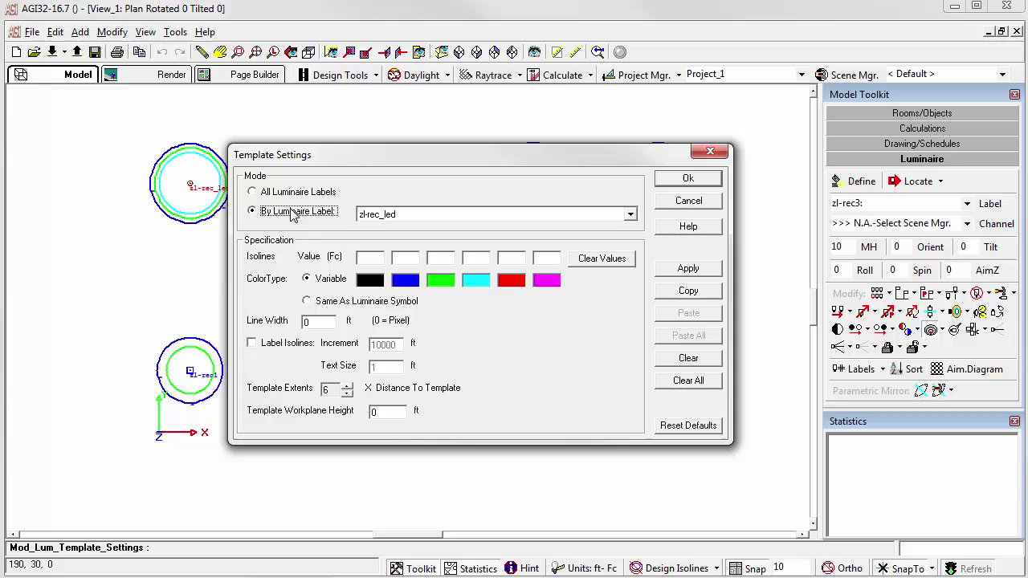
left_click(631, 215)
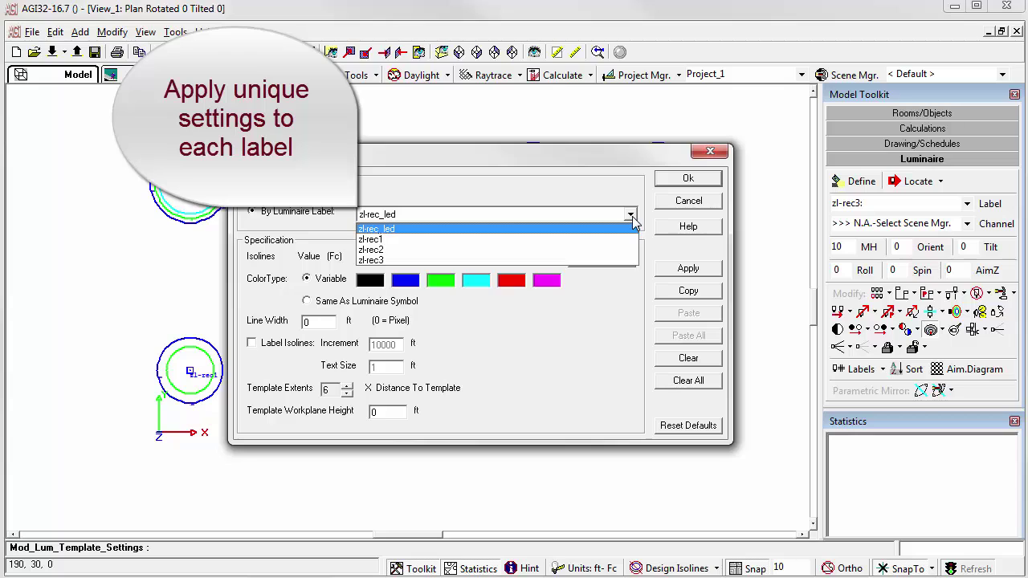
left_click(632, 219)
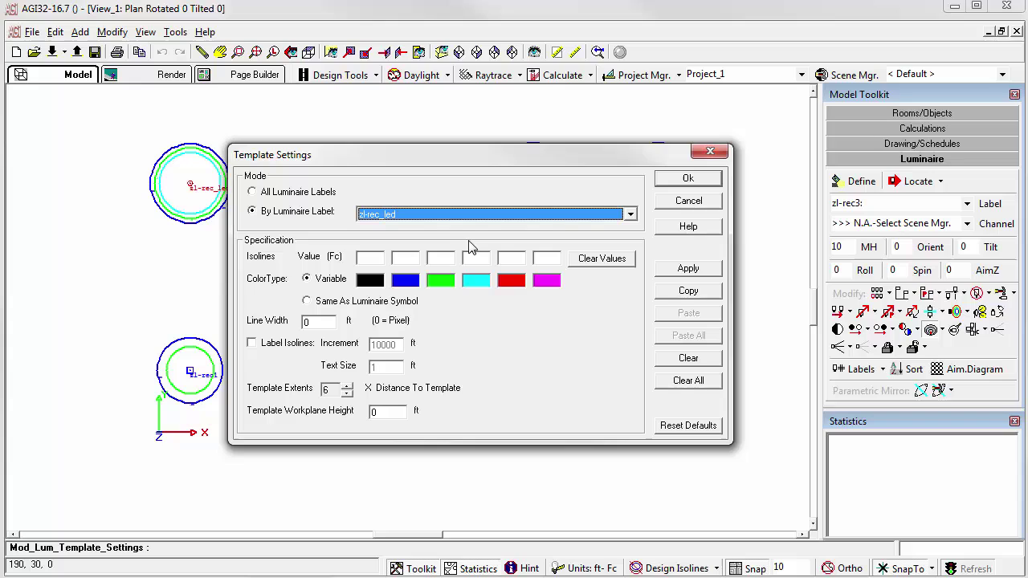
left_click(270, 196)
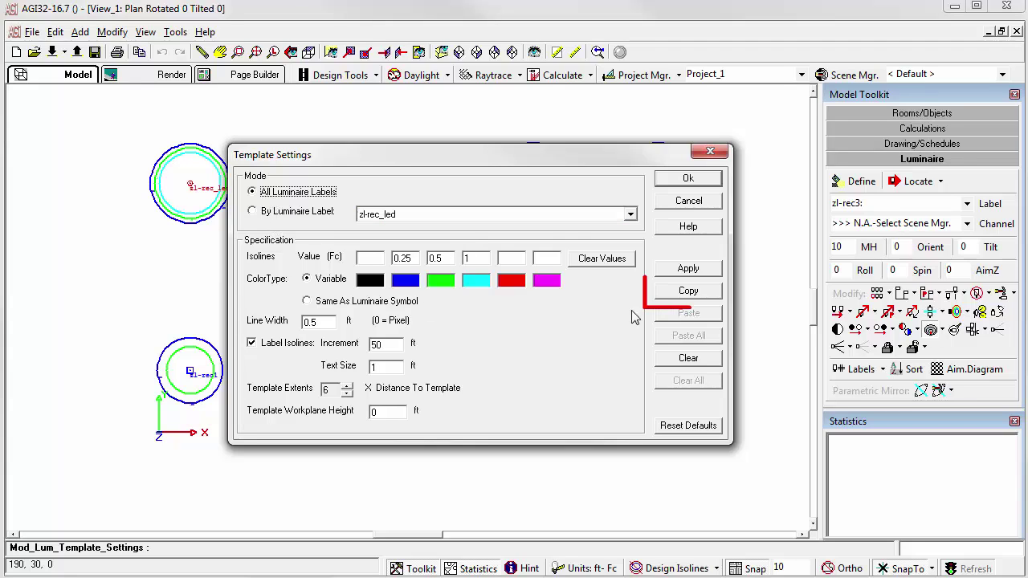
left_click(683, 296)
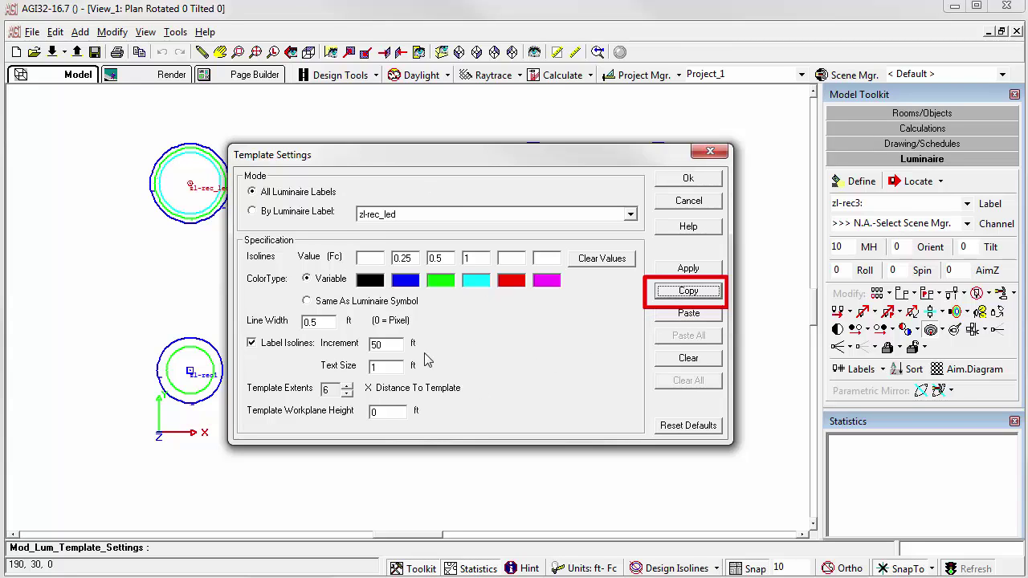
left_click(287, 215)
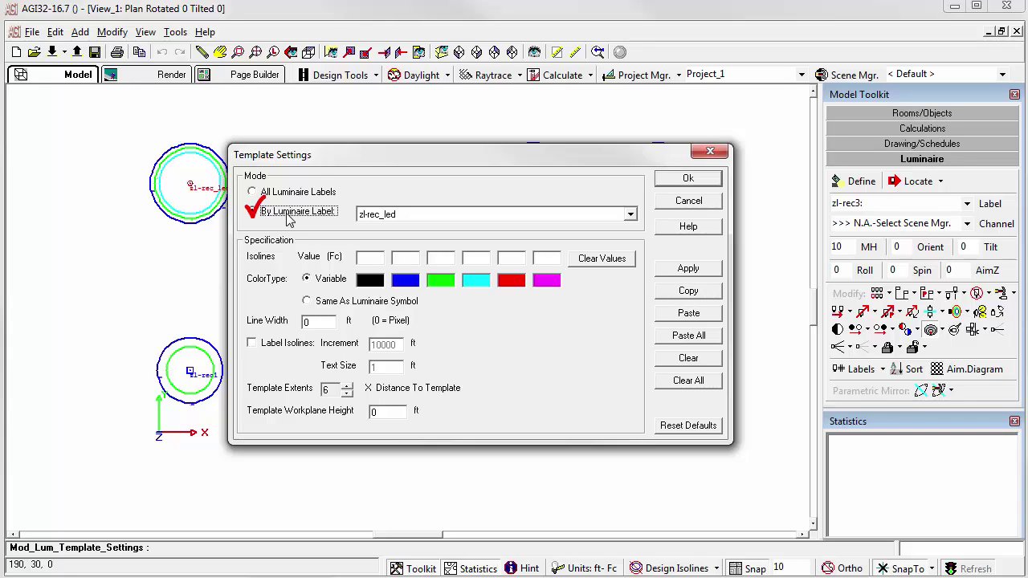
Paste the template into zl-rec_led, replace the 0.25 fc isoline with 1.25, and apply
left_click(699, 318)
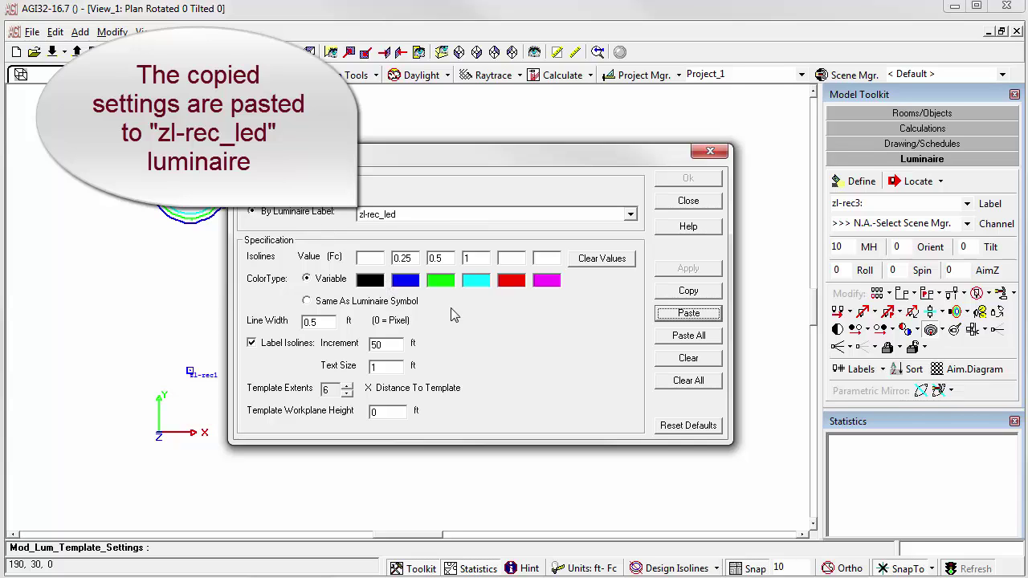
double_click(417, 257)
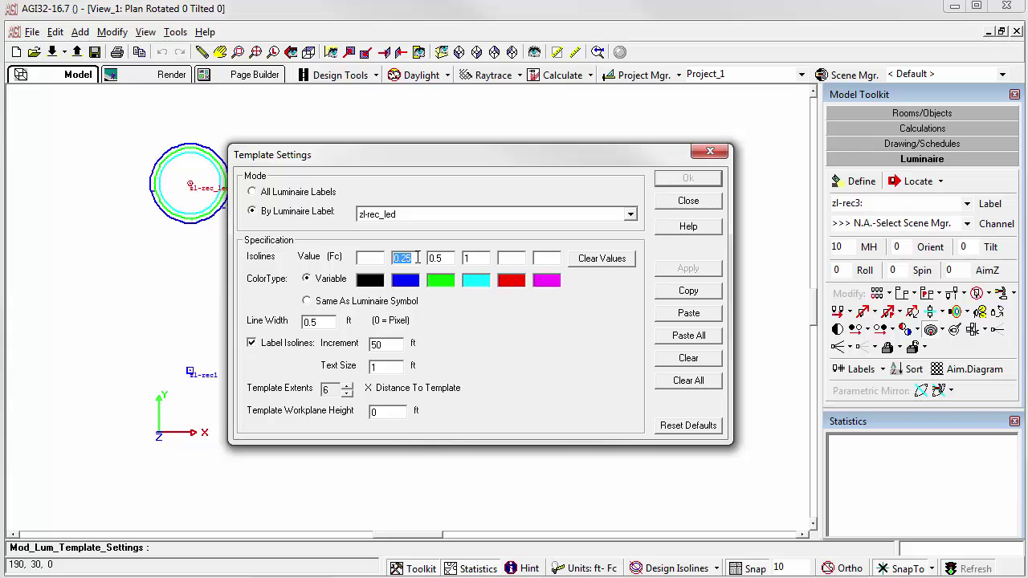
key("BackSpace")
left_click(509, 257)
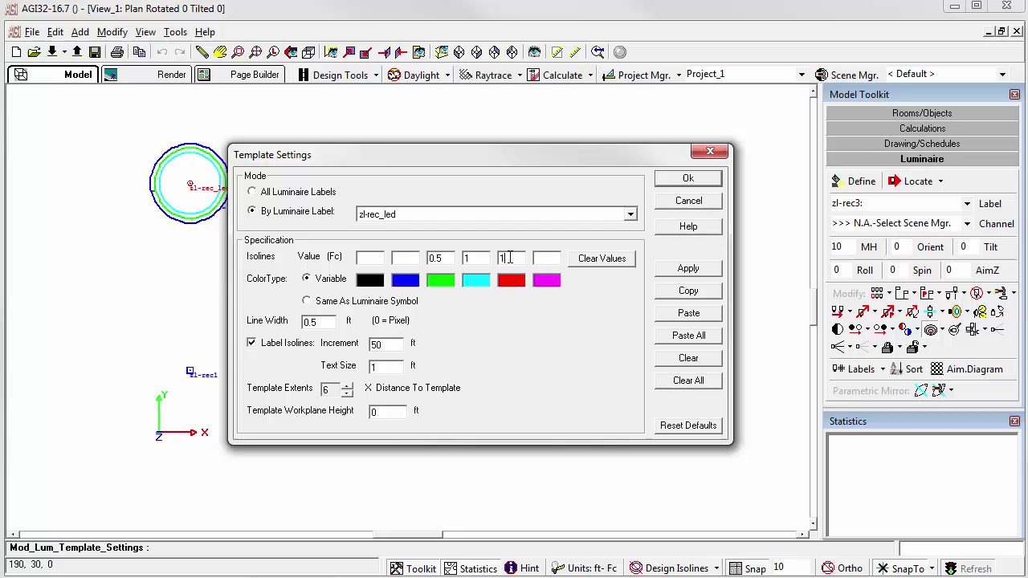
type("1.25")
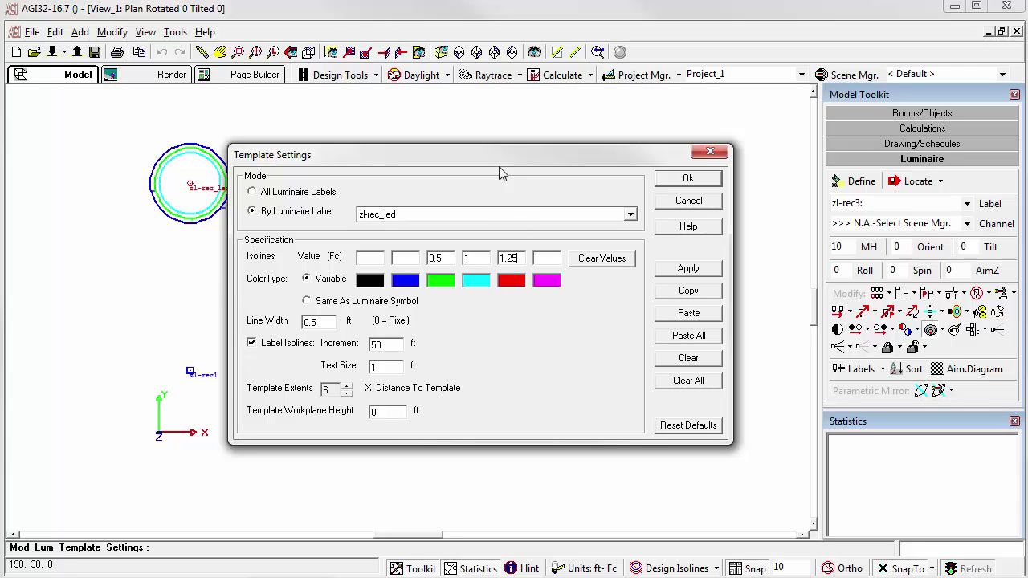
mouse_move(494, 153)
left_mouse_down()
mouse_move(645, 205)
mouse_move(627, 229)
left_mouse_up()
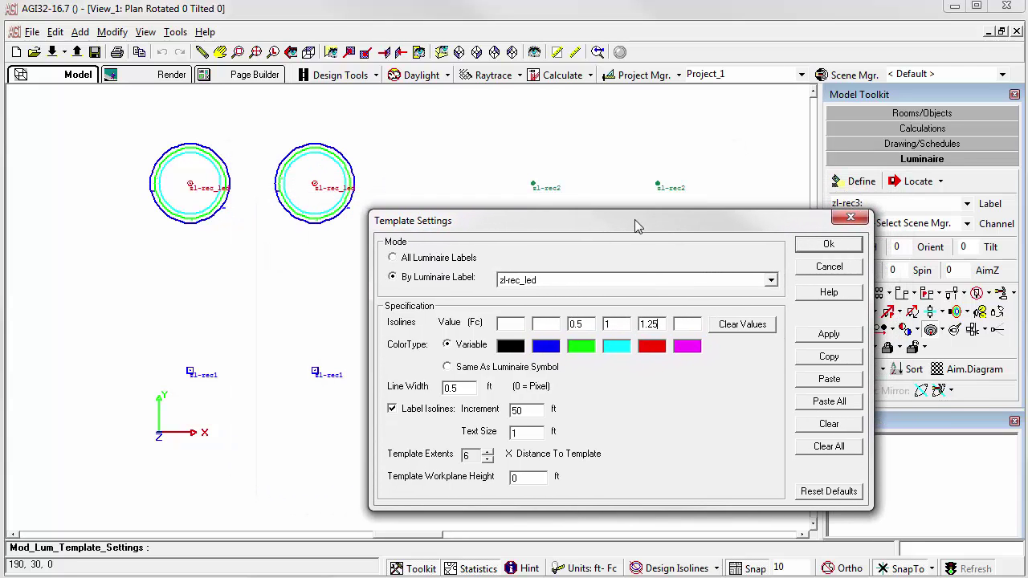
left_click(809, 335)
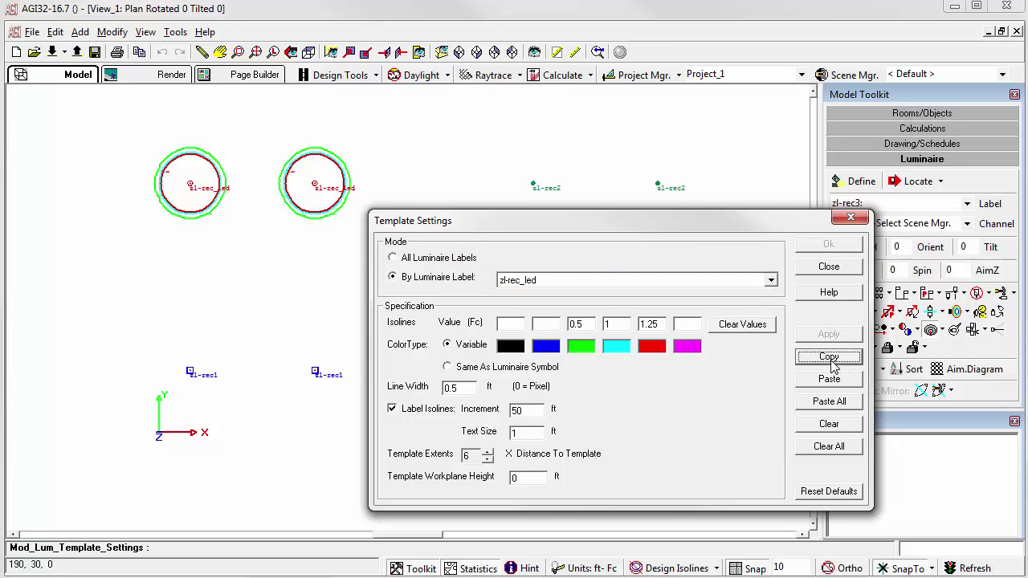
Paste the template into zl-rec1, add a 0.25 fc isoline, and apply it
left_click(769, 281)
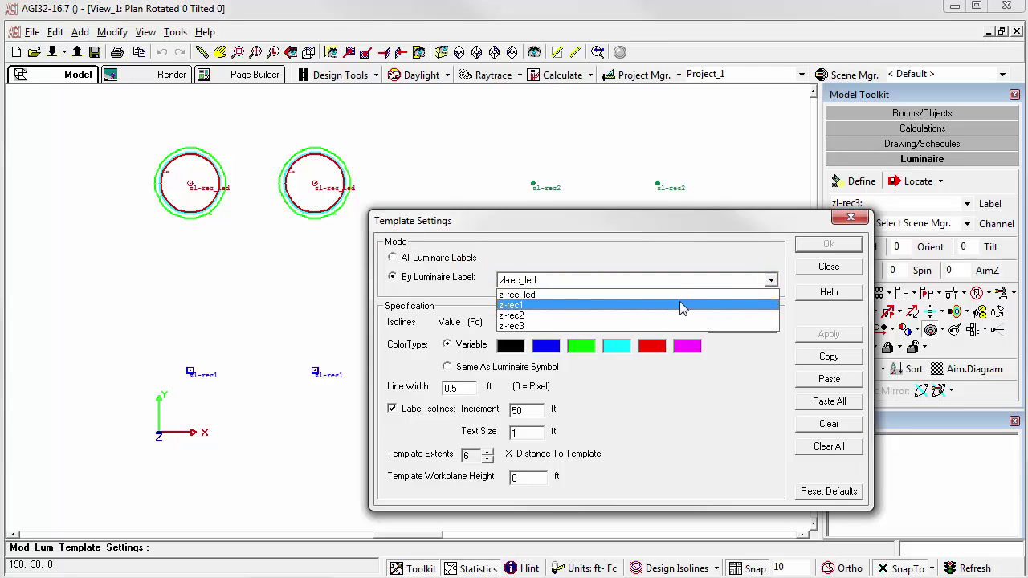
left_click(680, 306)
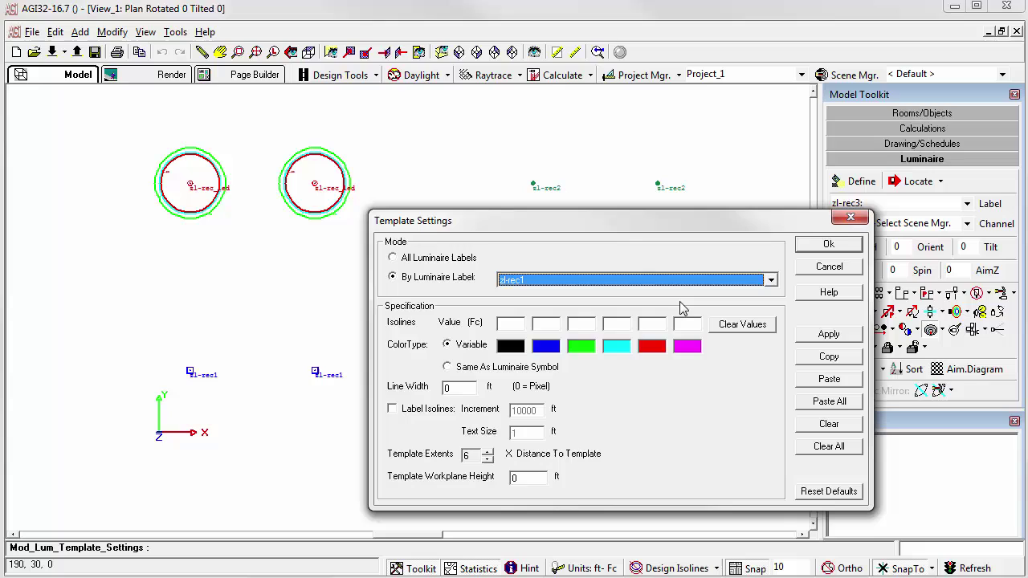
left_click(830, 381)
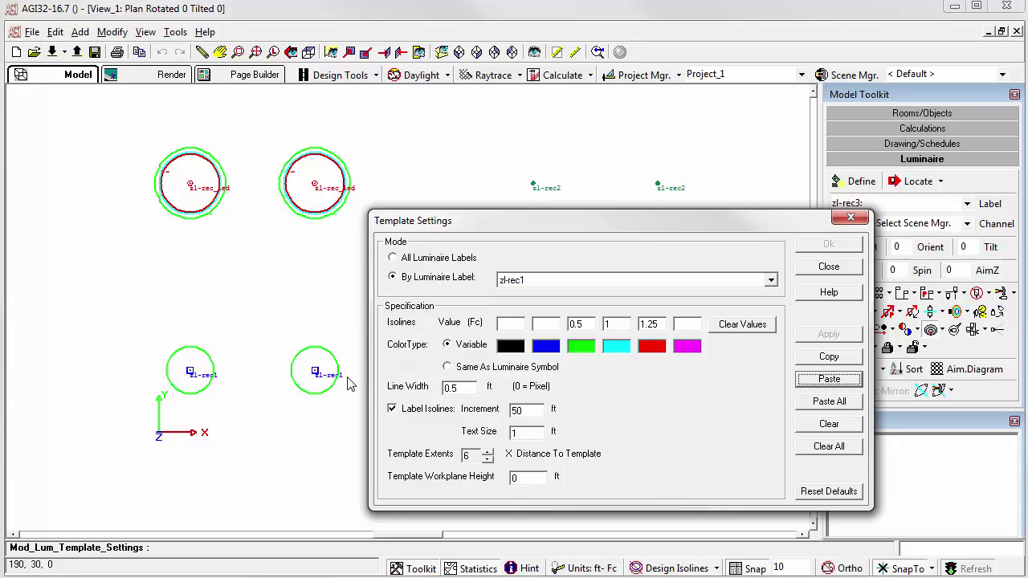
left_click(536, 323)
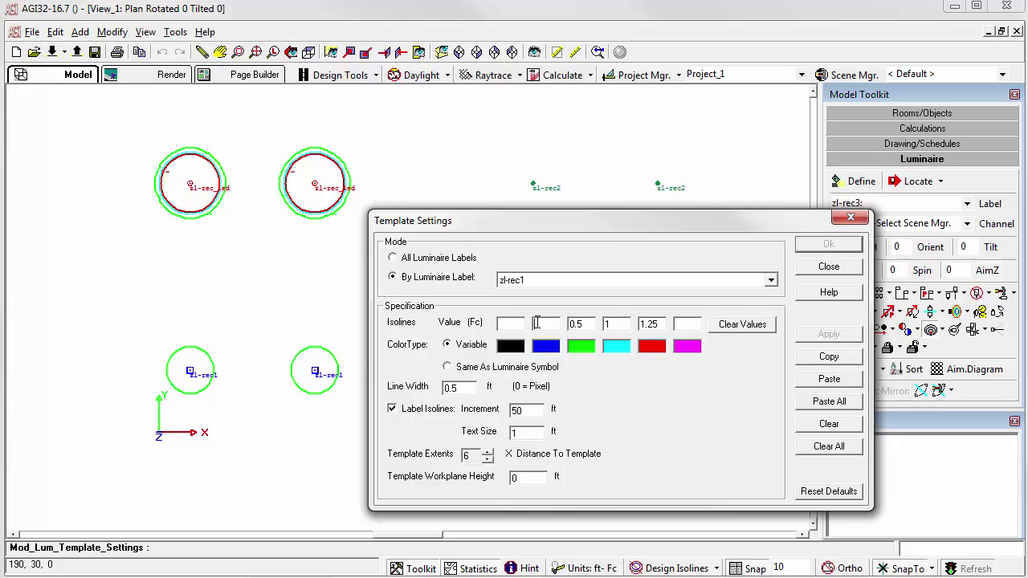
key("BackSpace")
type("5")
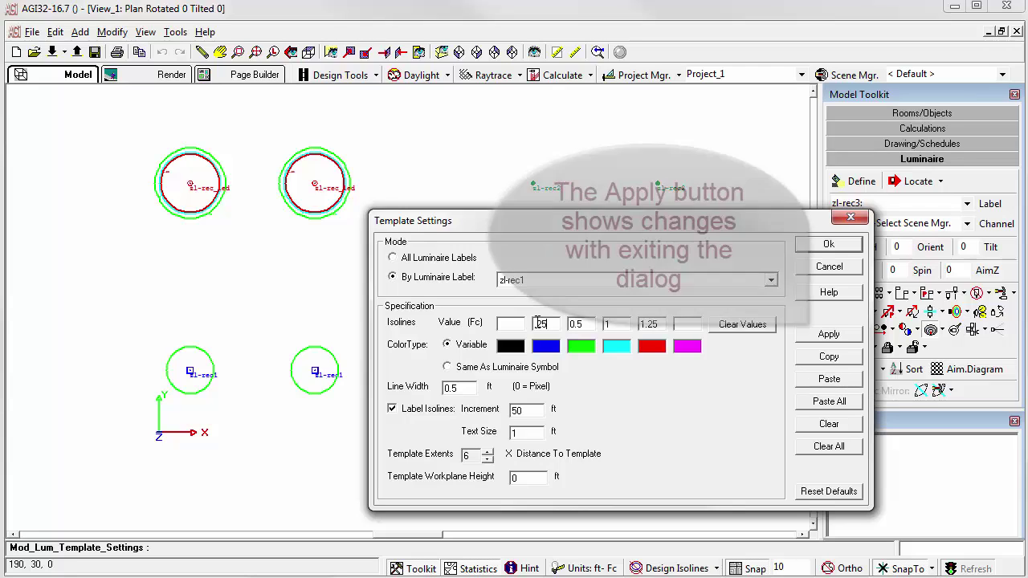
left_click(811, 336)
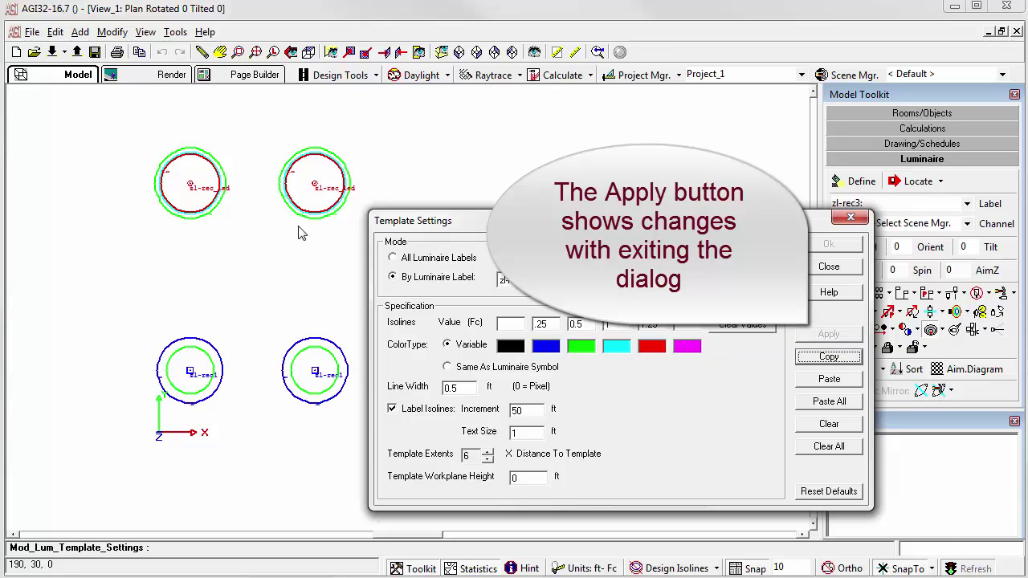
Copy zl-rec1's template and paste it onto zl-rec2, so both its fixtures show the rings
left_click(824, 363)
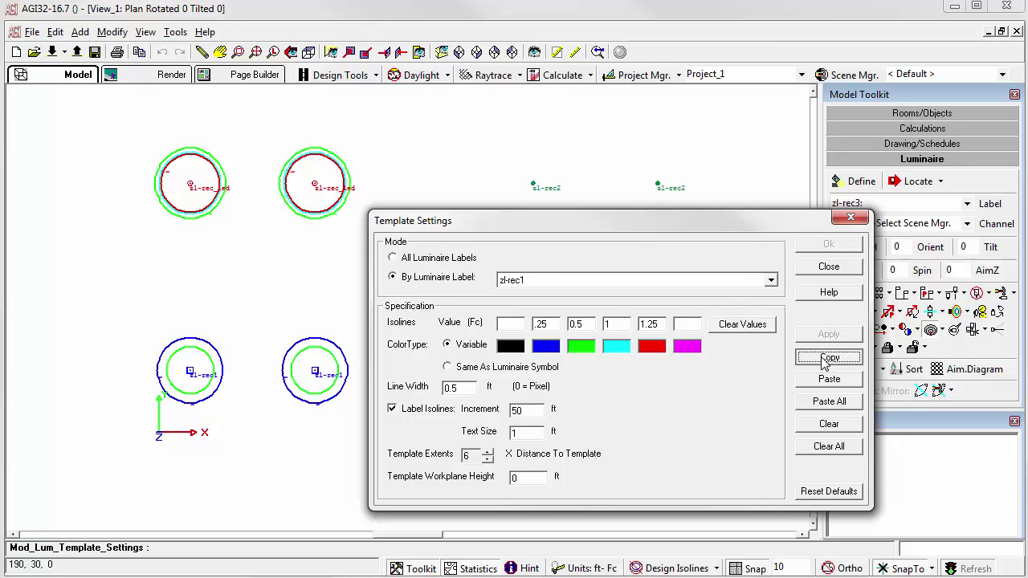
left_click(770, 281)
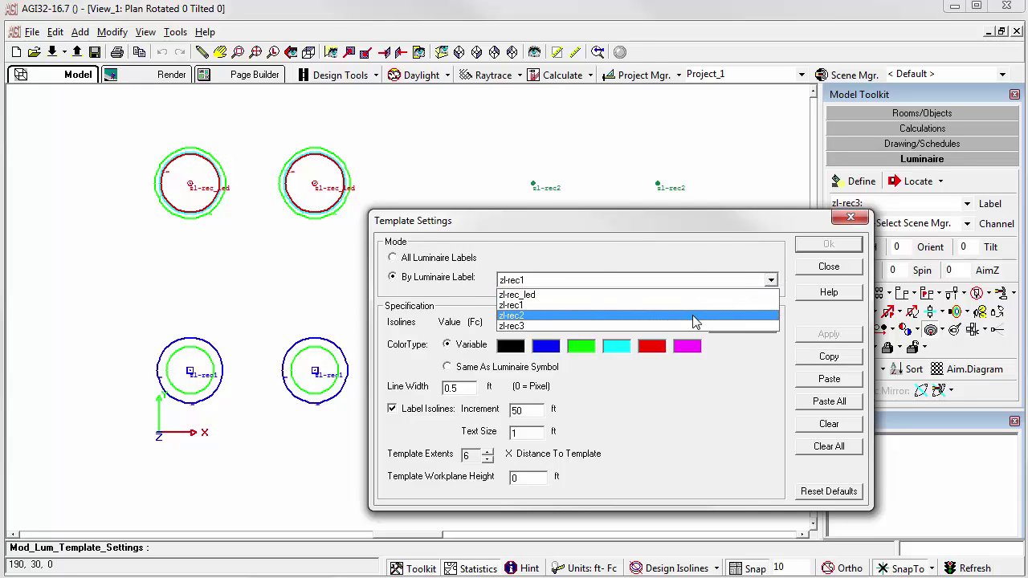
left_click(696, 316)
left_click_drag(641, 219, 362, 224)
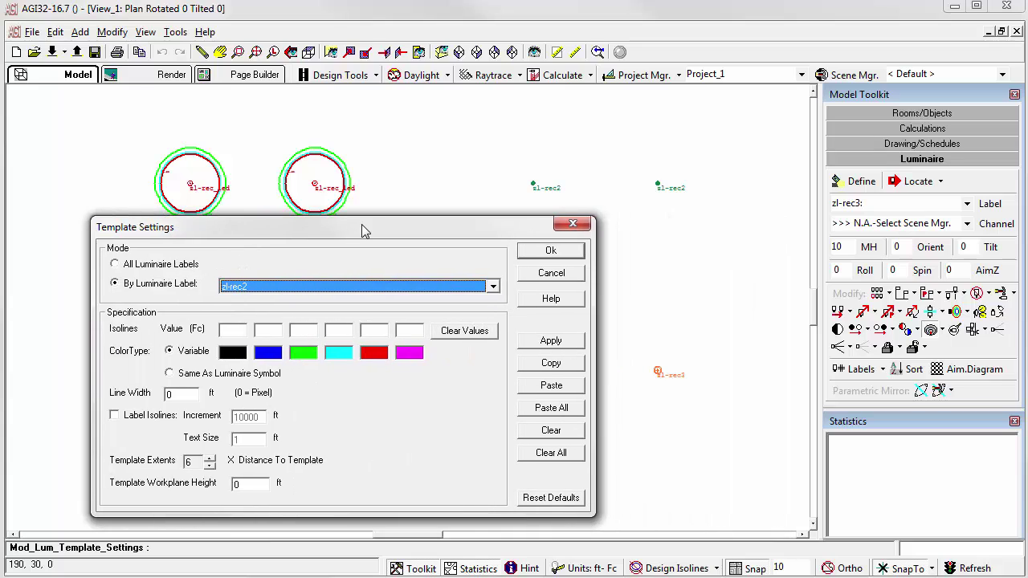
left_click(551, 386)
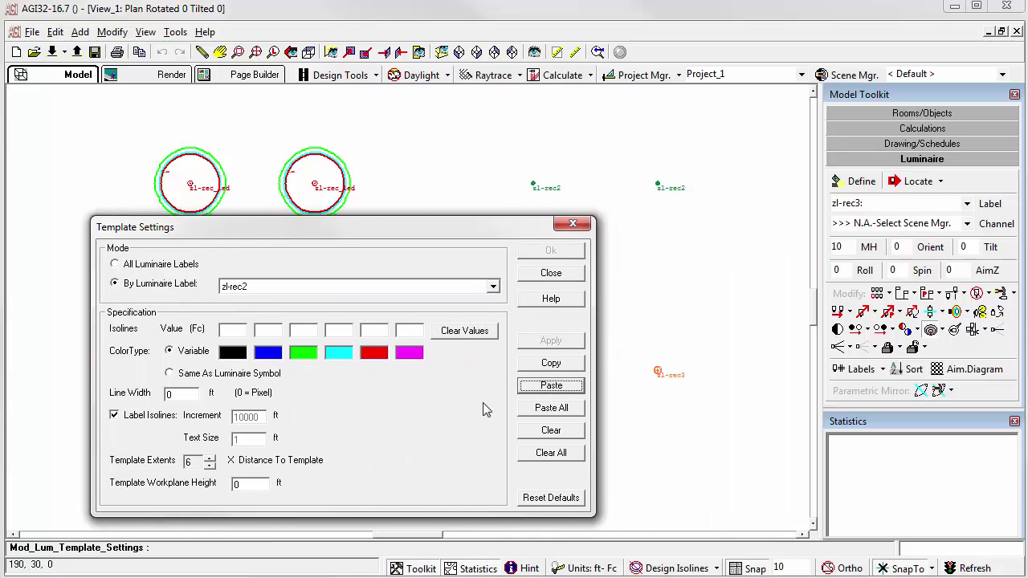
mouse_move(441, 240)
left_mouse_down()
mouse_move(457, 256)
mouse_move(769, 268)
left_mouse_up()
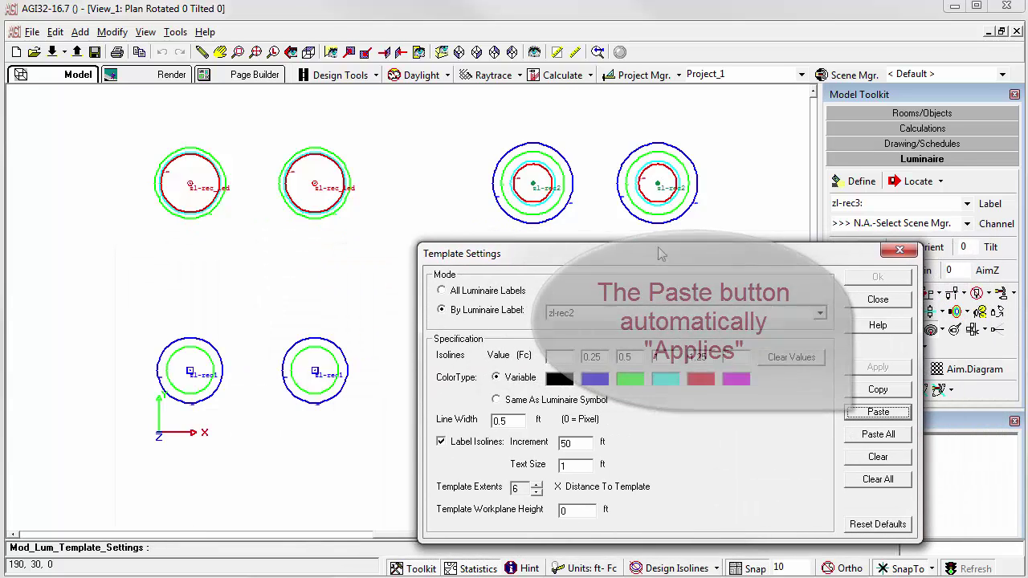
left_click_drag(659, 253, 319, 222)
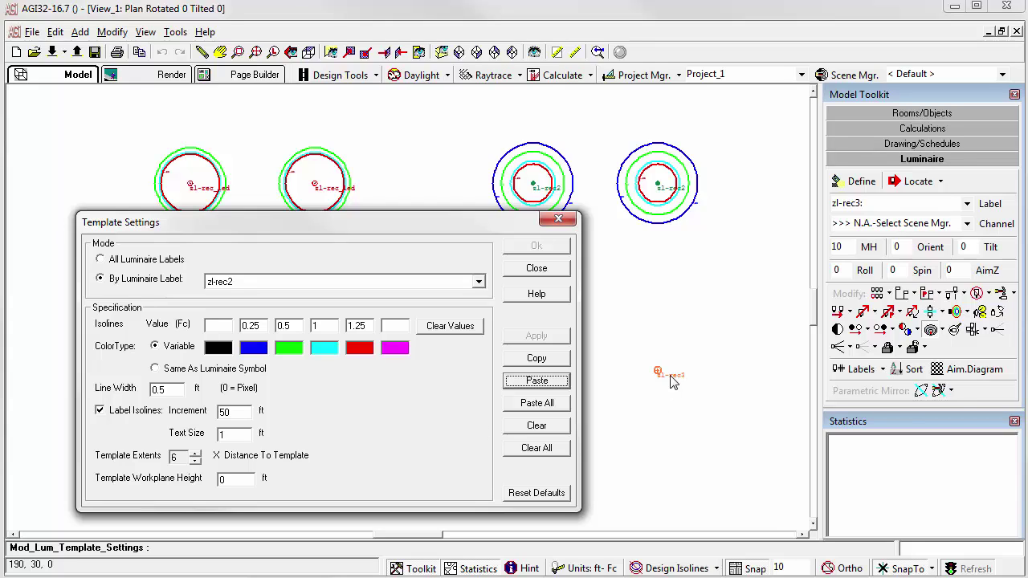
Give zl-rec3 a template with only a 1.25 fc isoline, apply it, and close the settings
left_click(478, 285)
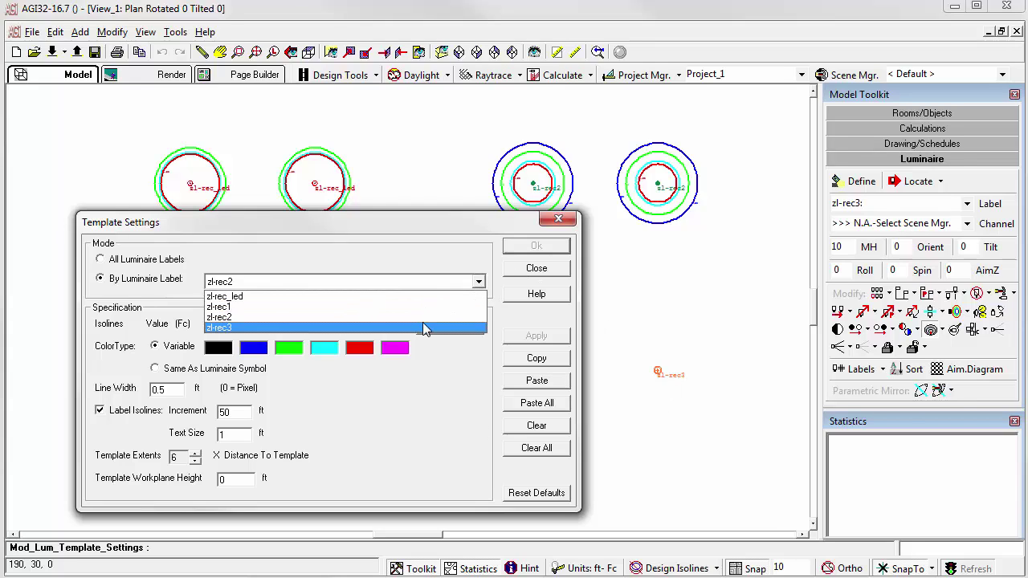
left_click(422, 322)
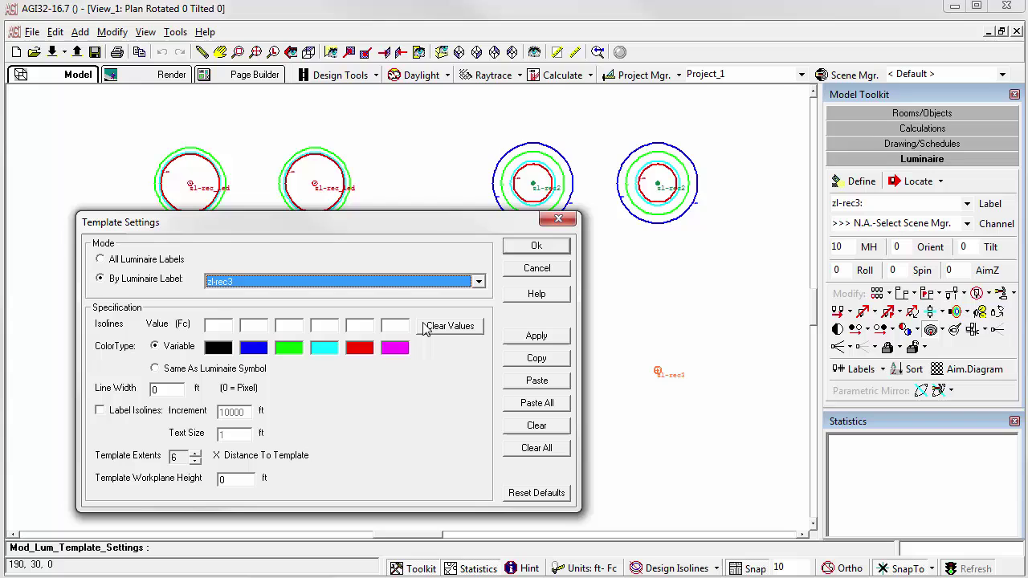
left_click(543, 380)
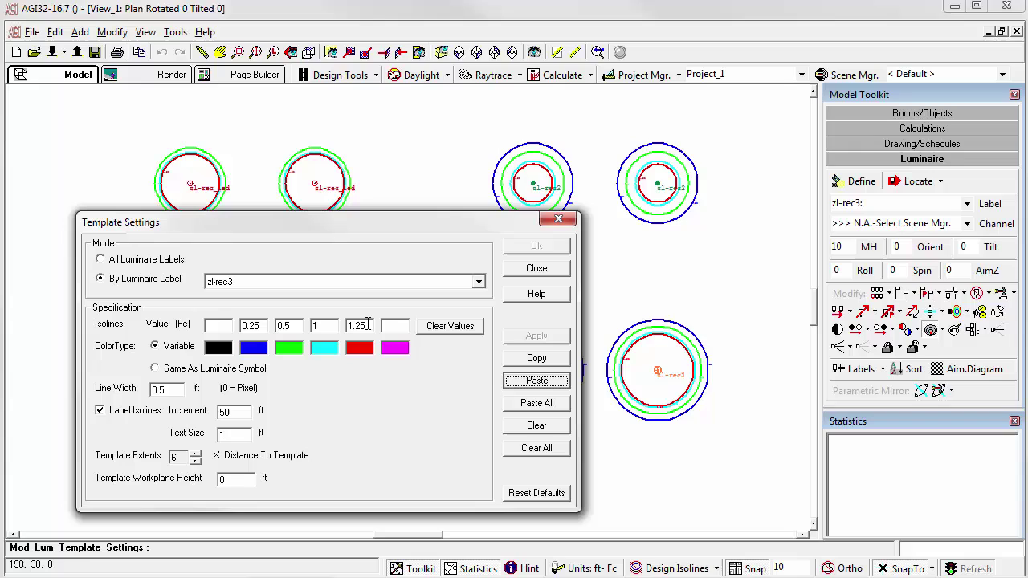
double_click(366, 325)
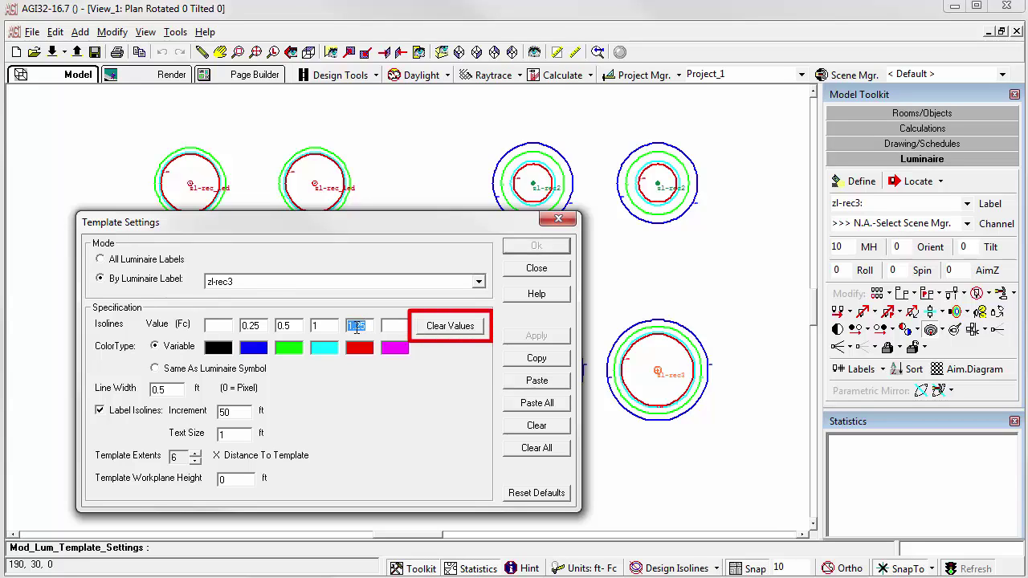
left_click(452, 326)
left_click(368, 324)
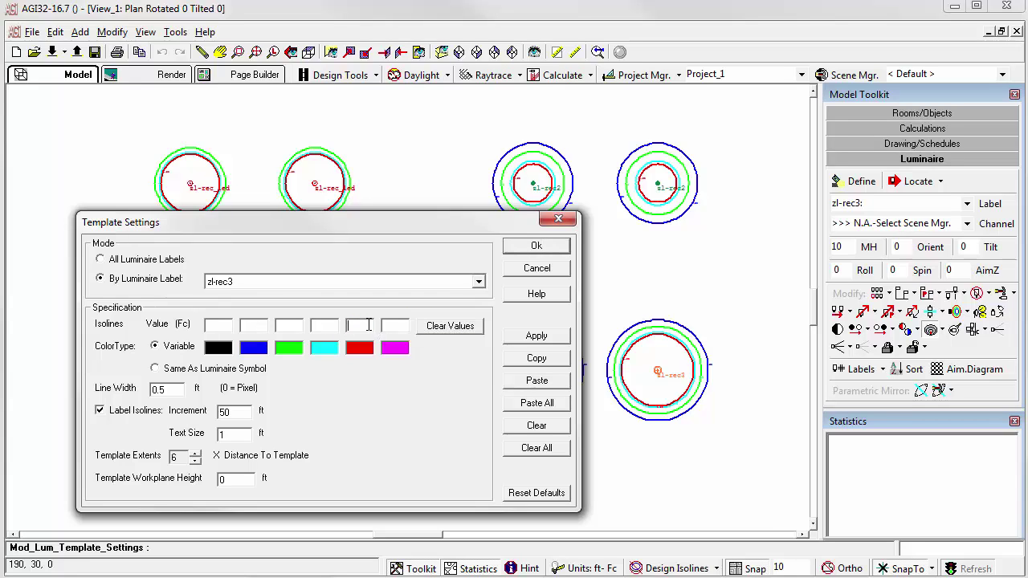
type("125")
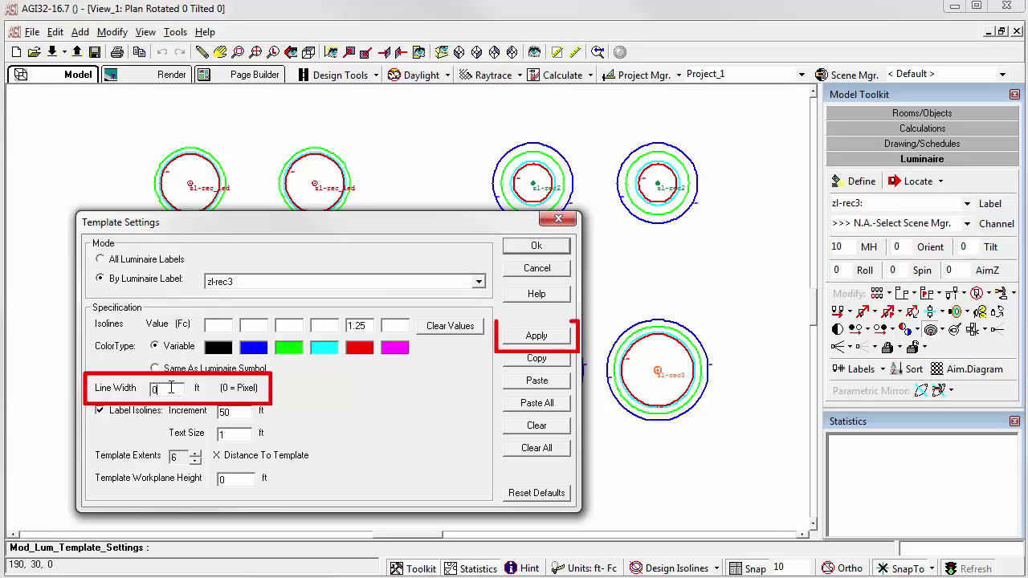
left_click(514, 336)
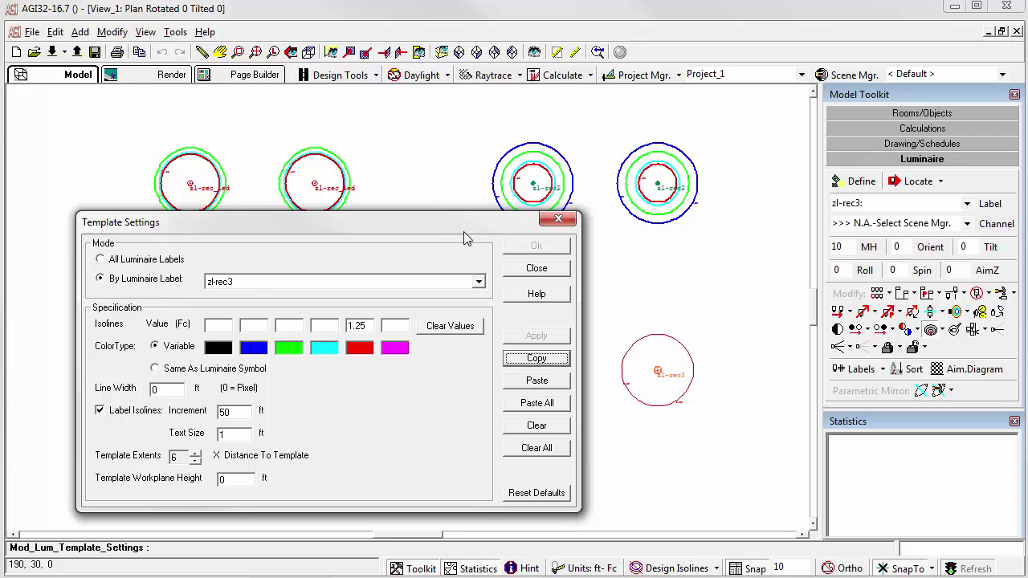
mouse_move(455, 221)
left_mouse_down()
mouse_move(835, 2)
mouse_move(410, 77)
left_mouse_up()
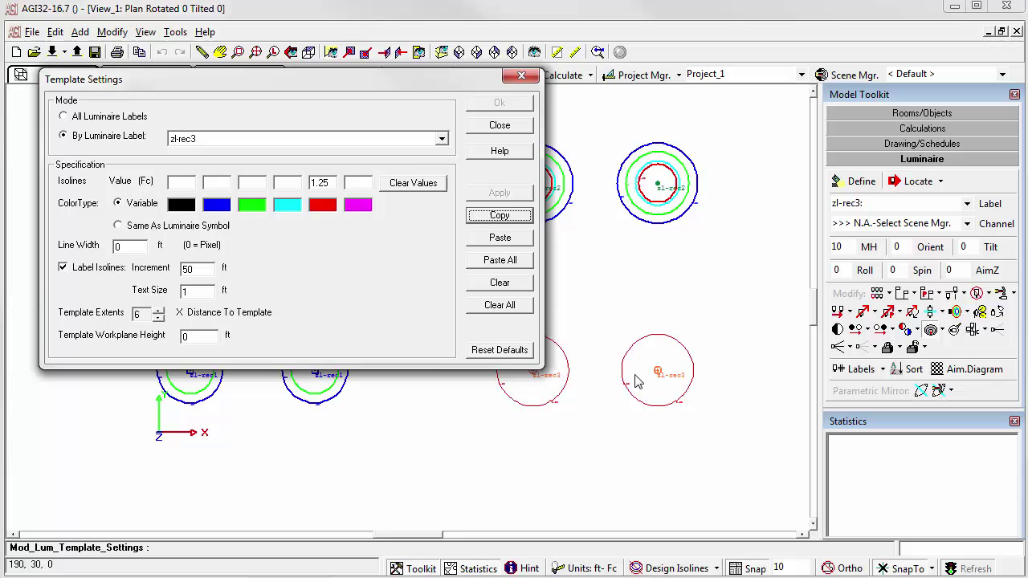
left_click(478, 125)
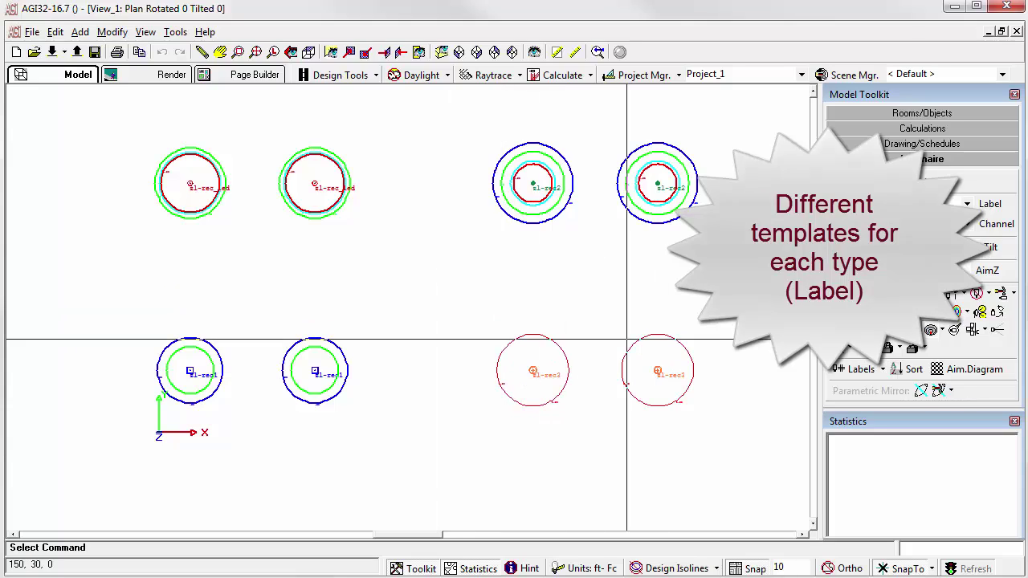
left_click(930, 330)
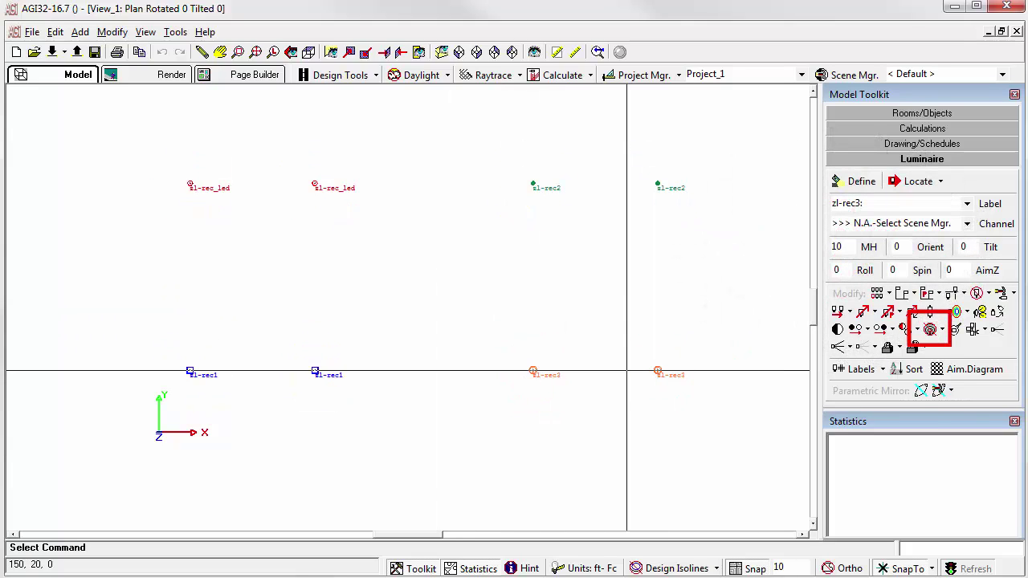
left_click(930, 329)
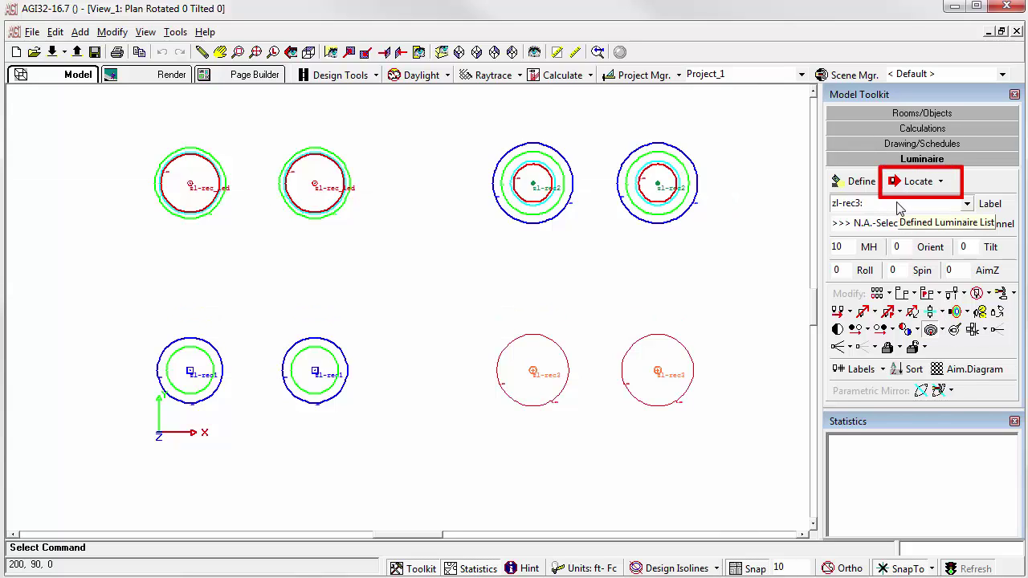
Place two more zl-rec3 luminaires in the plan
left_click(913, 181)
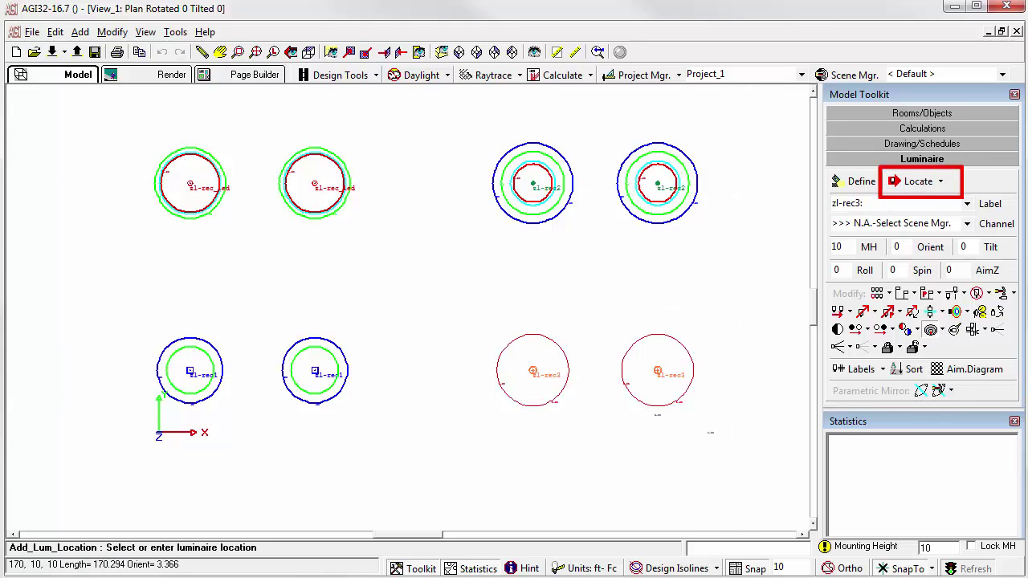
left_click(689, 402)
left_click(533, 402)
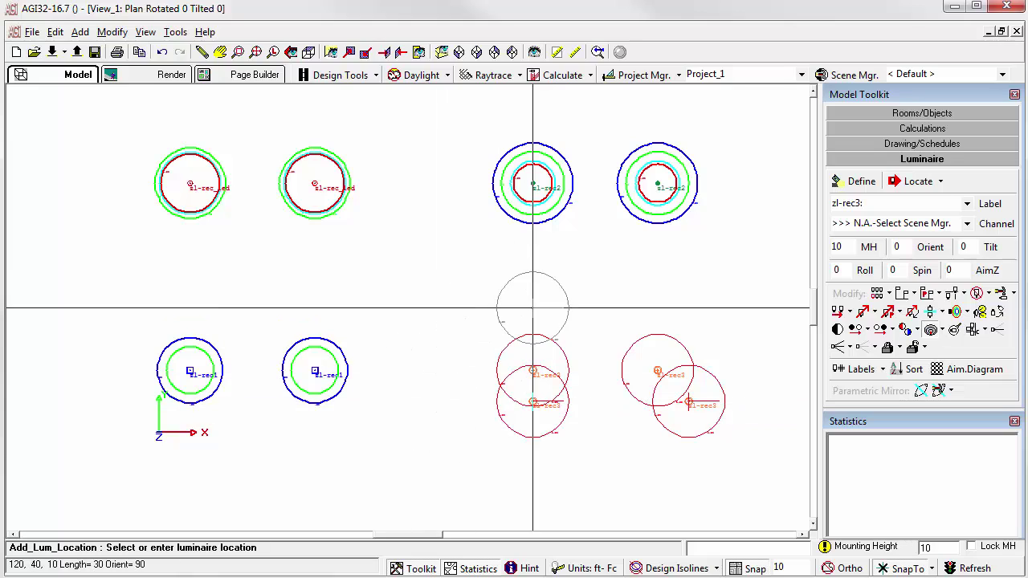
key("Escape")
Place two more zl-rec_led luminaires near the existing LED fixture
left_click(923, 204)
left_click(967, 203)
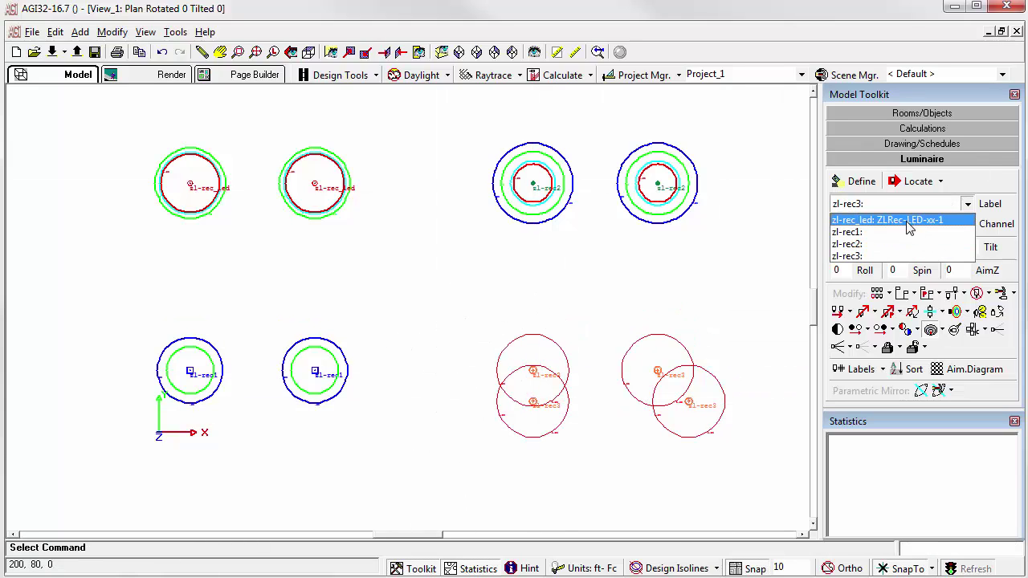
left_click(913, 217)
left_click(915, 182)
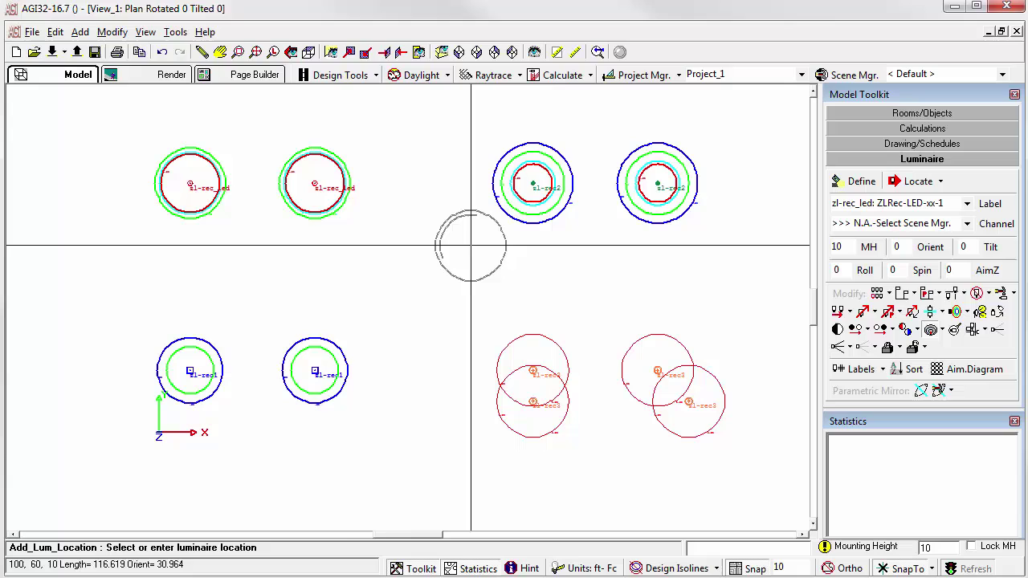
left_click(315, 215)
left_click(221, 215)
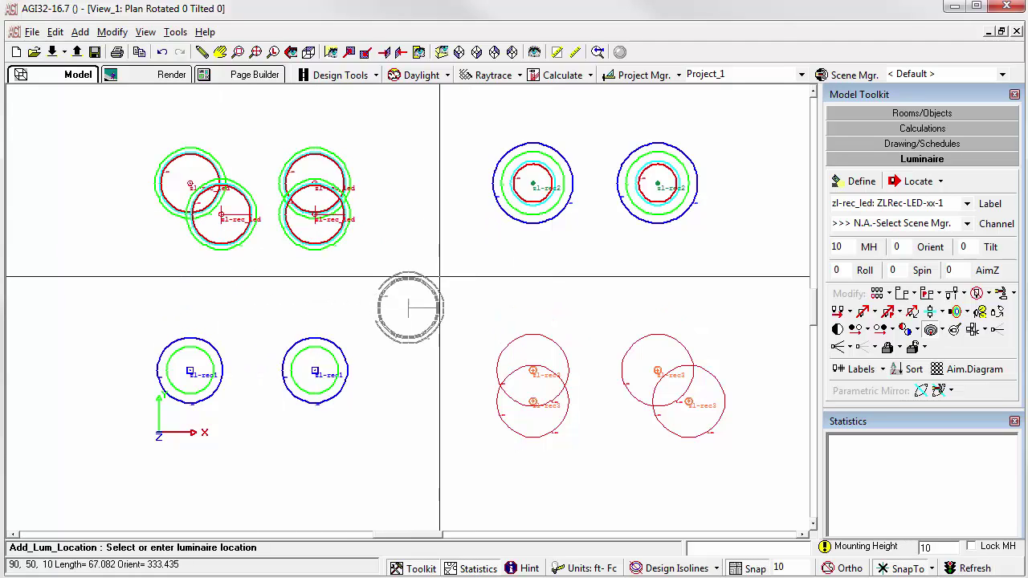
key("Escape")
Place two more zl-rec1 luminaires beside the existing ones
left_click(966, 203)
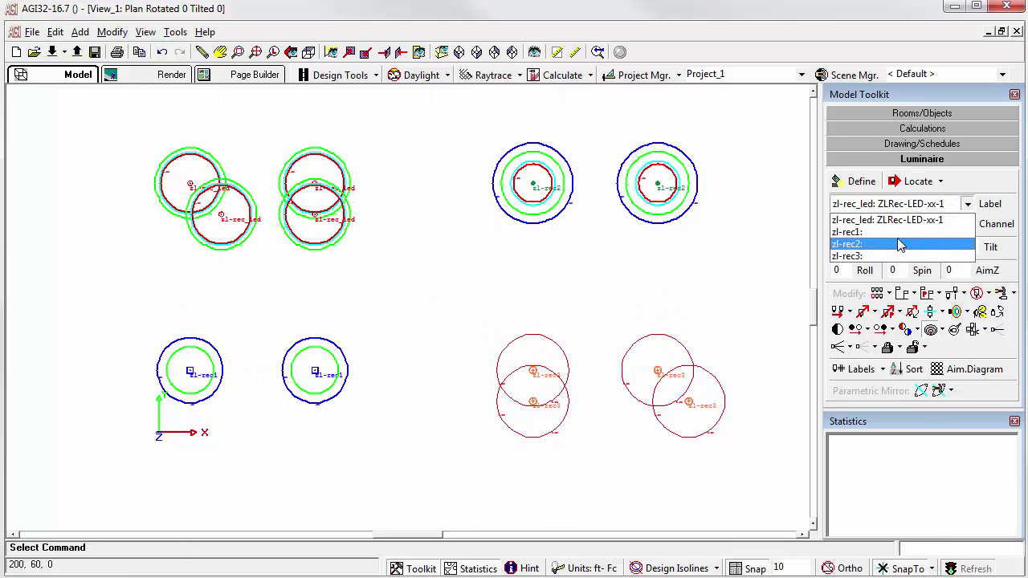
left_click(899, 244)
left_click(918, 181)
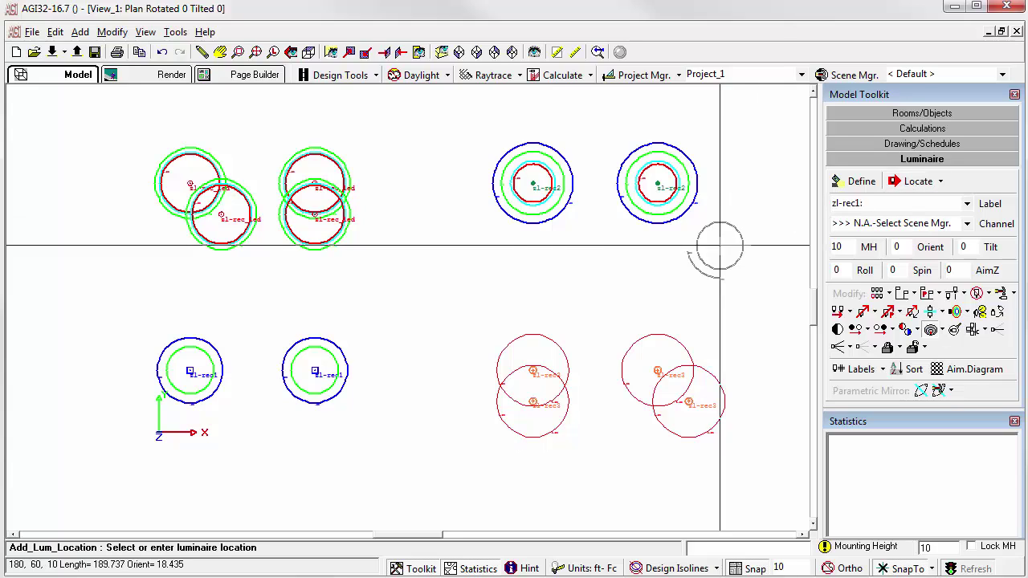
left_click(345, 371)
left_click(222, 341)
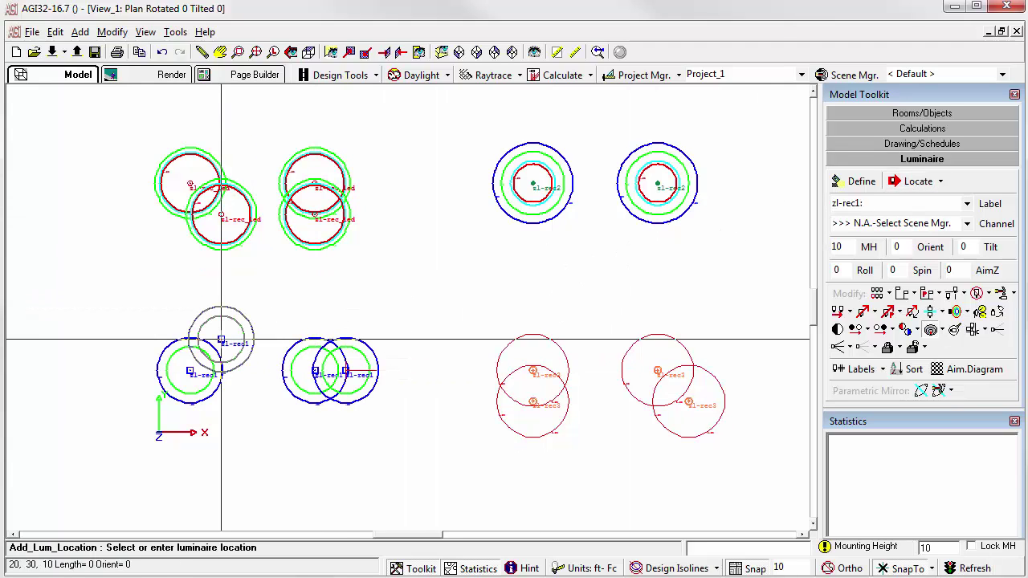
key("Escape")
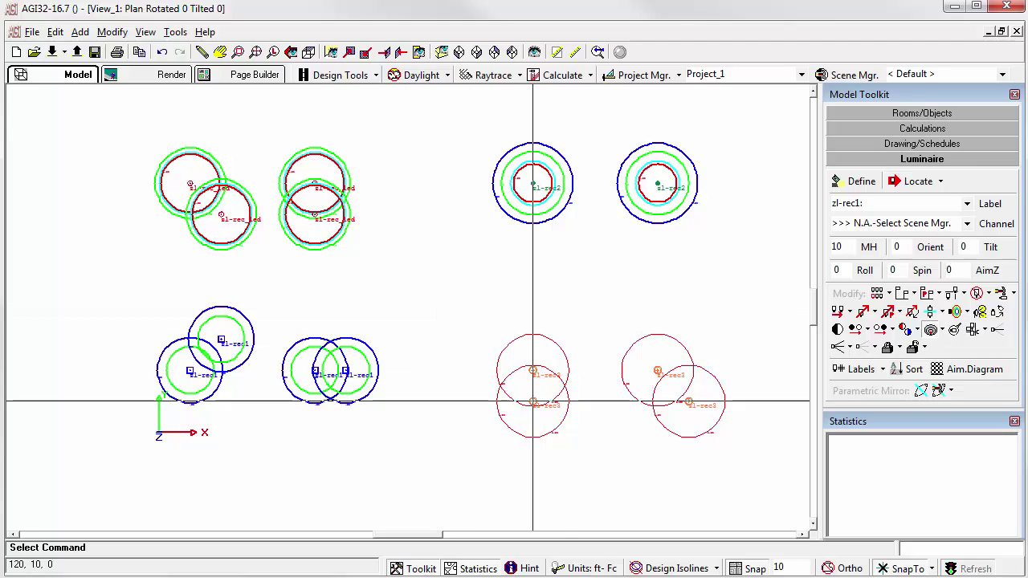
Switch the template mode to All Luminaire Labels so every fixture shows the shared 0.25, 0.5, 1 fc rings
left_click(942, 330)
left_click(931, 351)
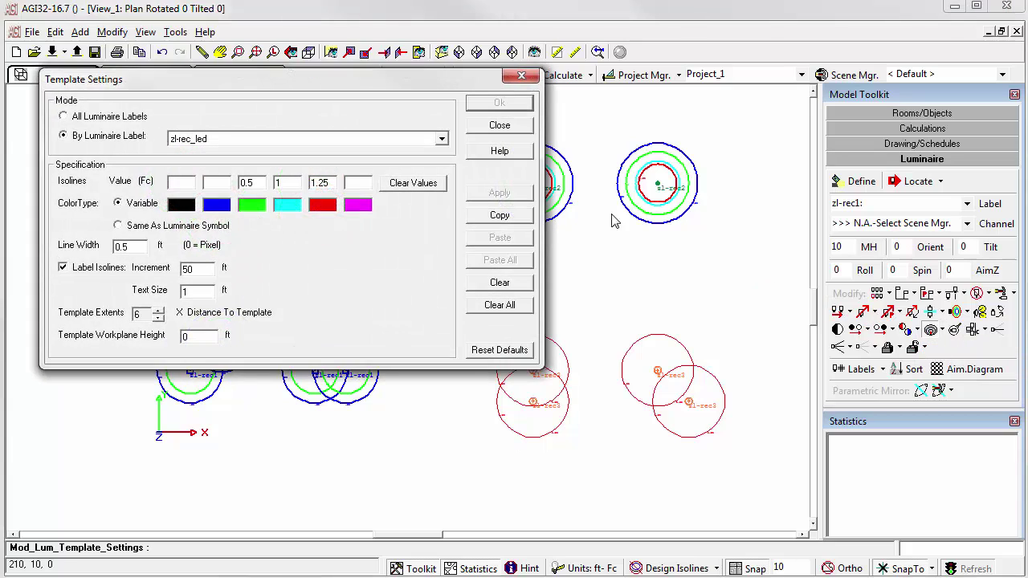
left_click(102, 117)
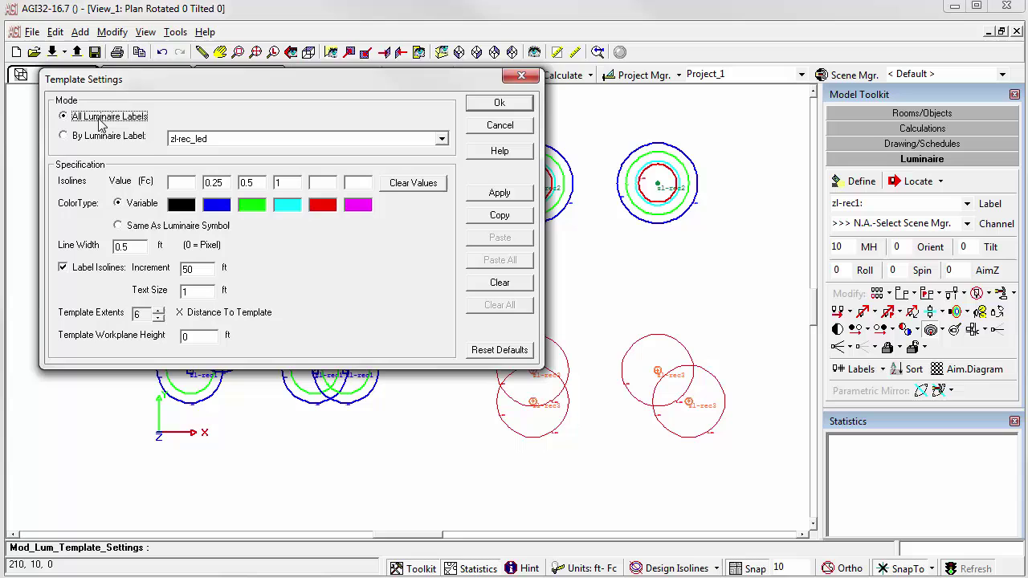
left_click(493, 104)
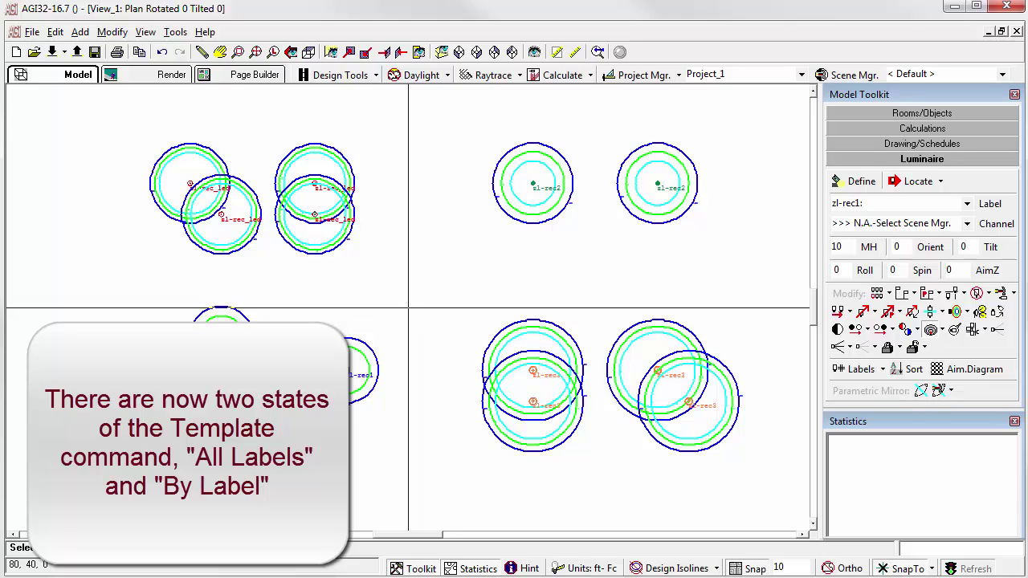
Switch the template mode back to By Luminaire Label
left_click(118, 137)
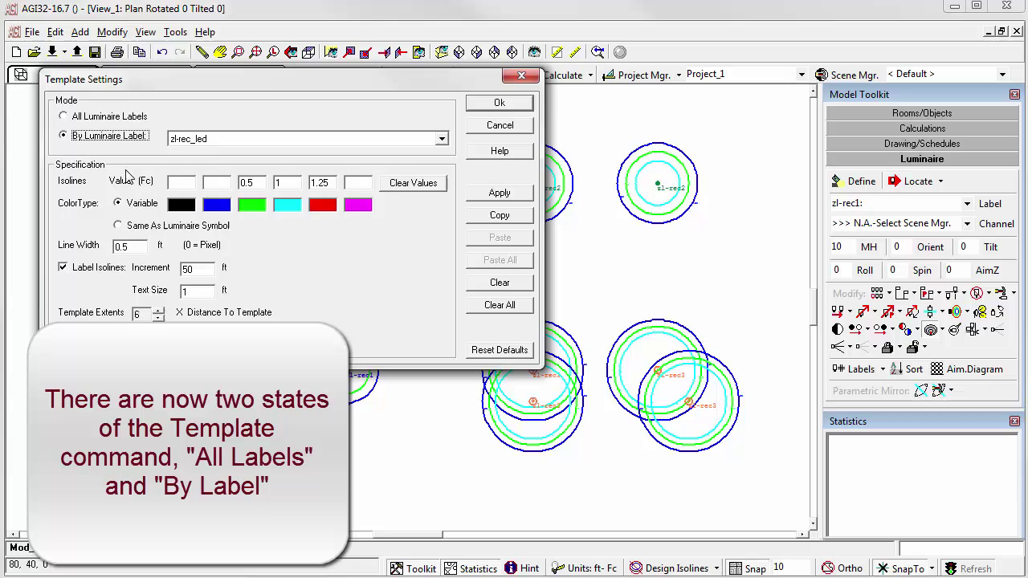
left_click(498, 103)
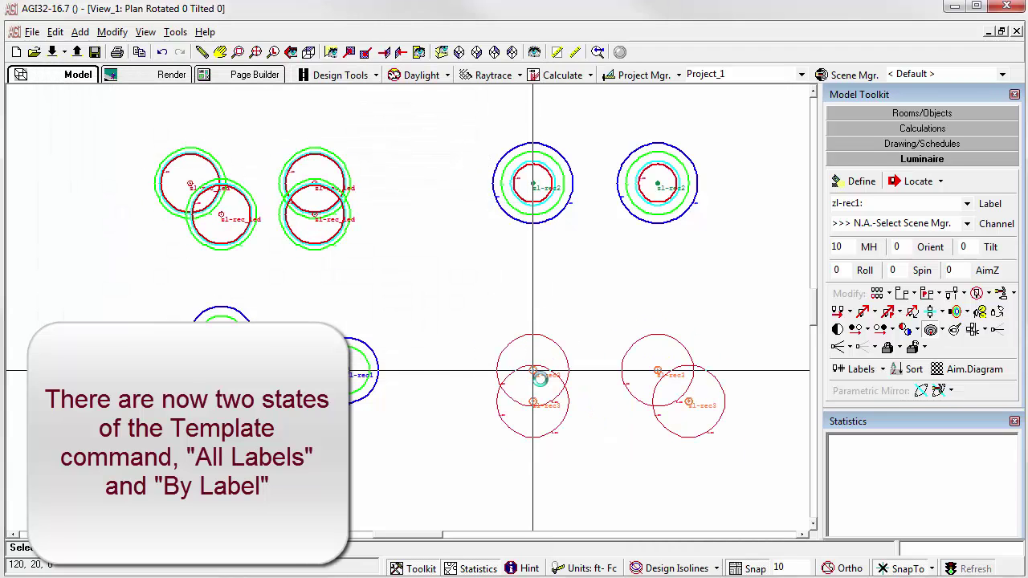